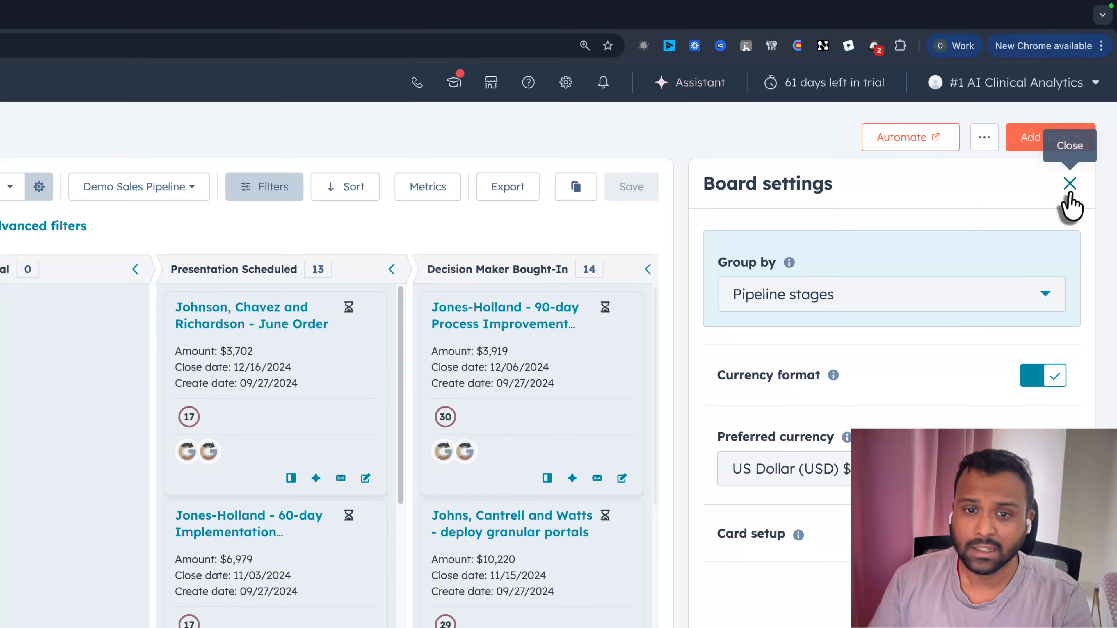
Close the board settings and switch the deals to table view.
{"action": "left_click", "coordinate": [1088, 113]}
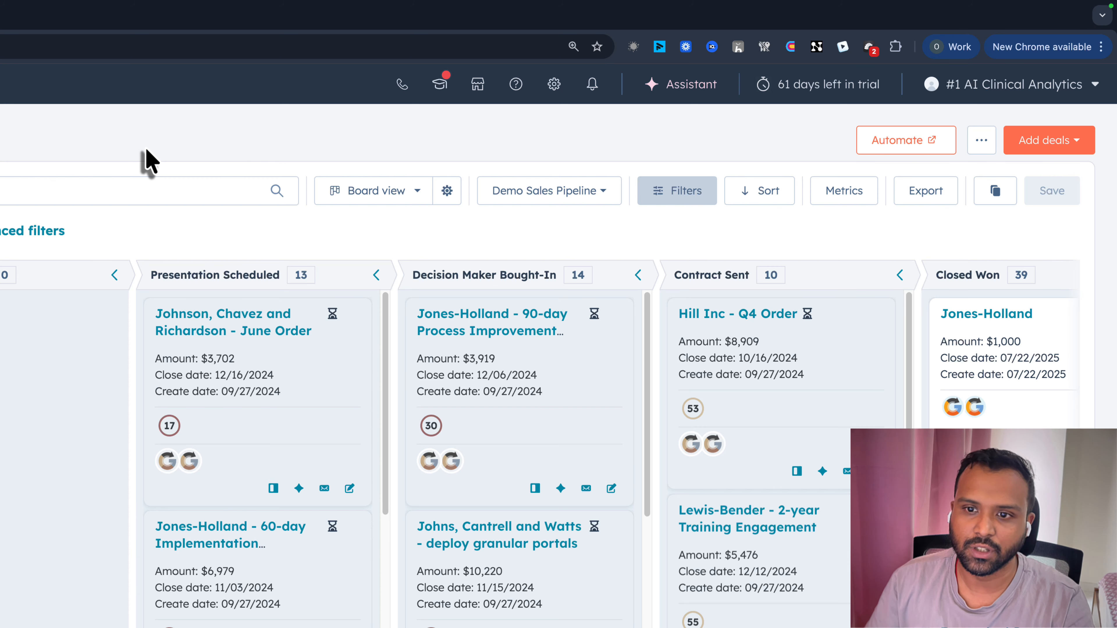
{"action": "left_click", "coordinate": [371, 198]}
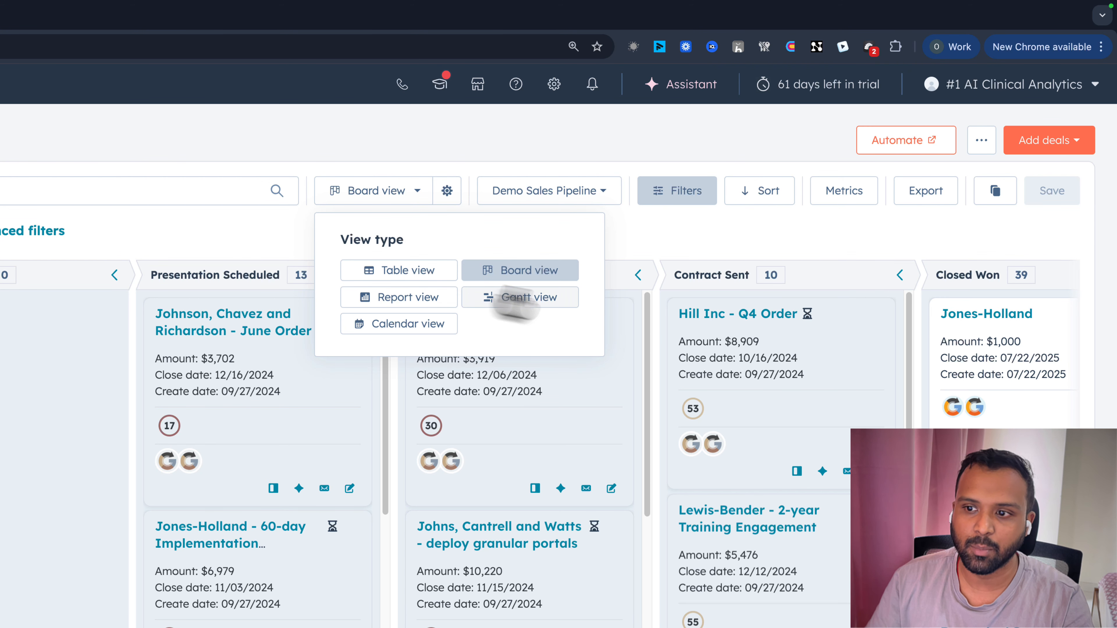
{"action": "left_click", "coordinate": [415, 275]}
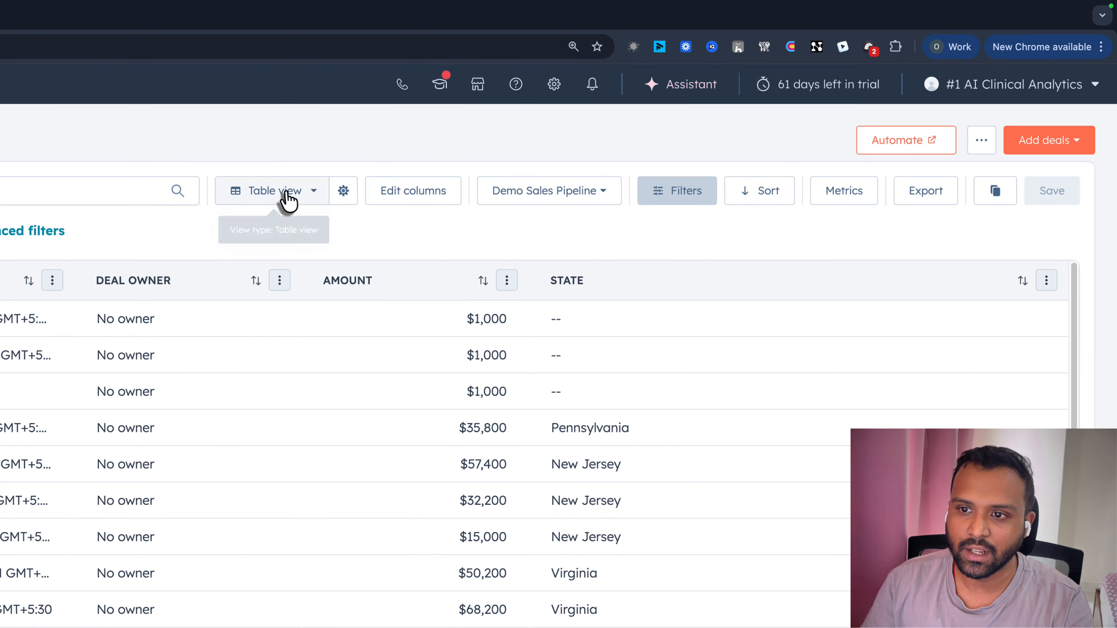
Switch the deals back to board view and look across the pipeline columns.
{"action": "left_click", "coordinate": [288, 198]}
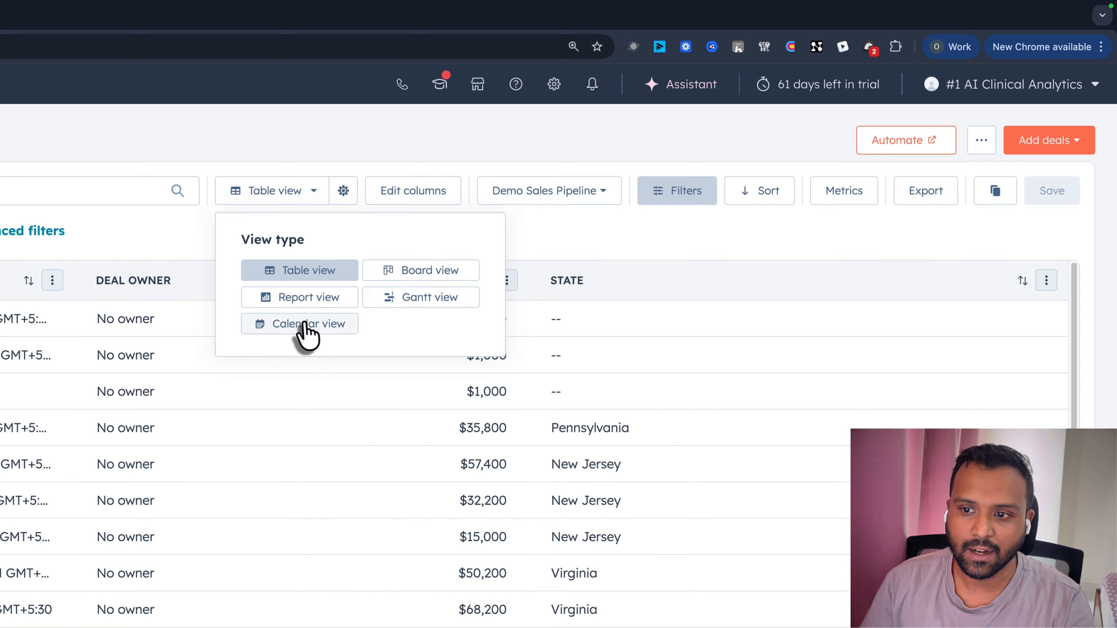
{"action": "left_click", "coordinate": [401, 273]}
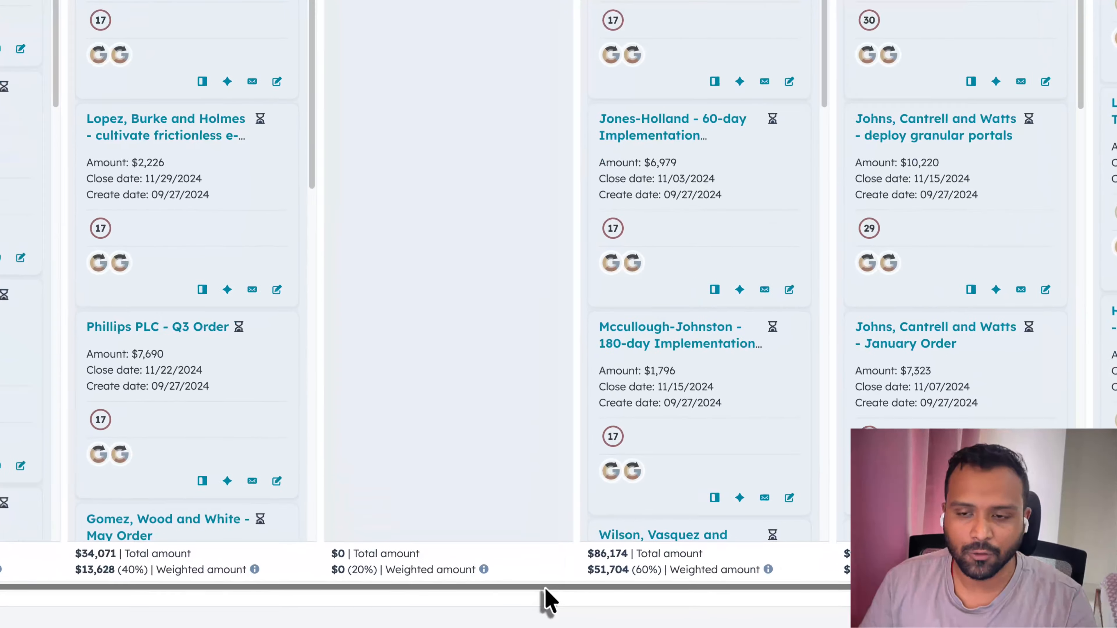
{"action": "left_click_drag", "start_coordinate": [758, 622], "coordinate": [407, 619]}
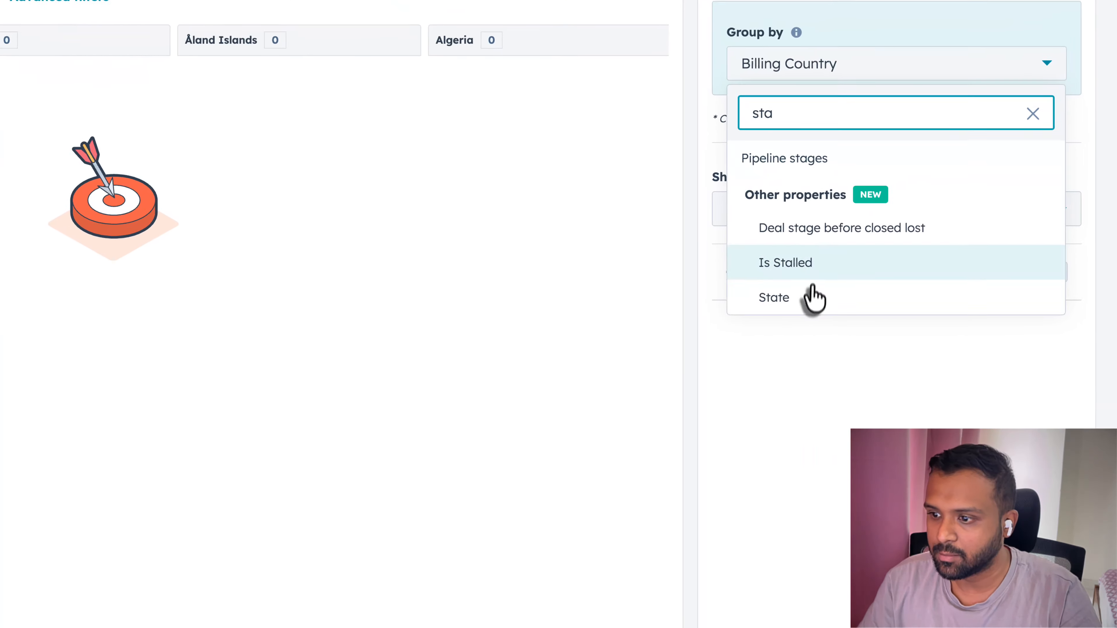
Group the deals board by the State property and look across its columns.
{"action": "left_click", "coordinate": [901, 324]}
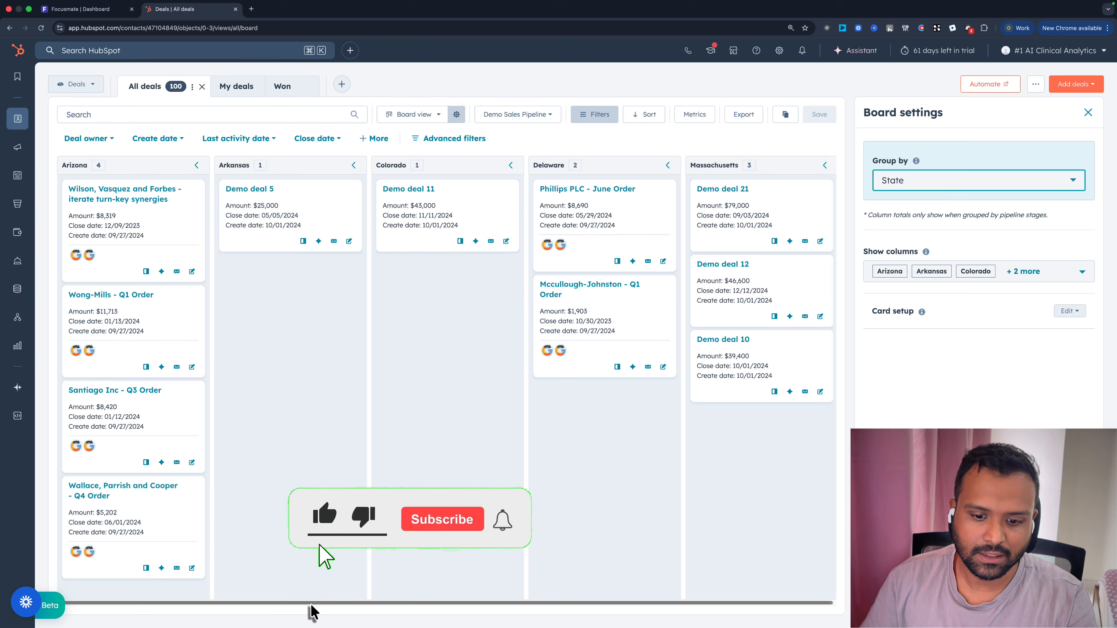
{"action": "mouse_move", "coordinate": [312, 605]}
{"action": "left_mouse_down"}
{"action": "mouse_move", "coordinate": [434, 623]}
{"action": "mouse_move", "coordinate": [322, 603]}
{"action": "left_mouse_up"}
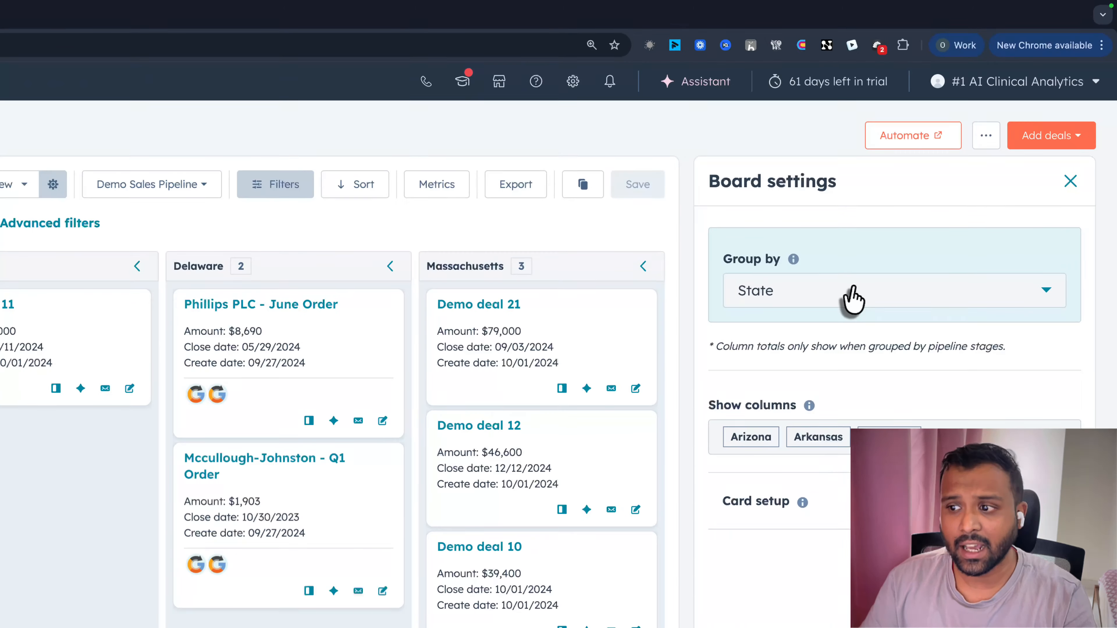
Group the deals board by the Is Closed Won property.
{"action": "left_click", "coordinate": [951, 183]}
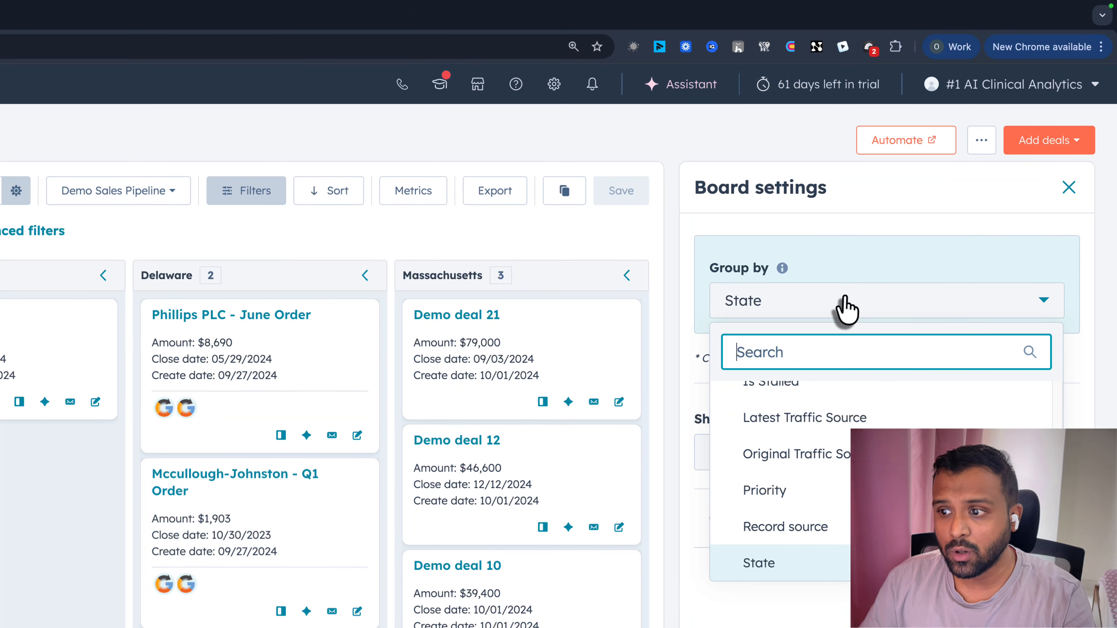
{"action": "scroll", "coordinate": [826, 501], "scroll_direction": "up", "scroll_amount": 5}
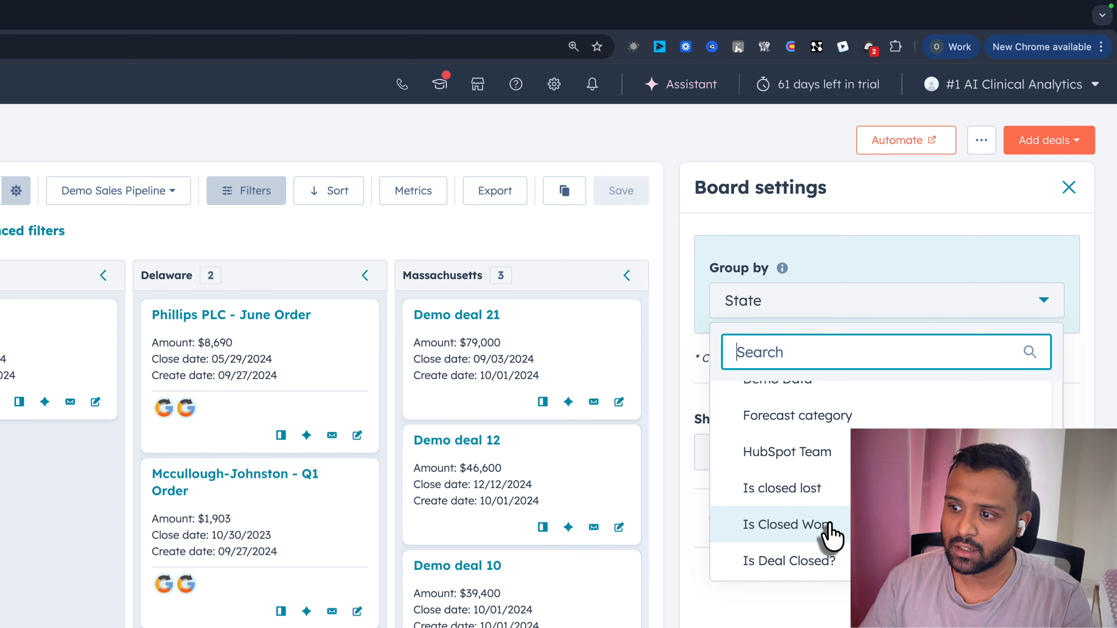
{"action": "left_click", "coordinate": [827, 533]}
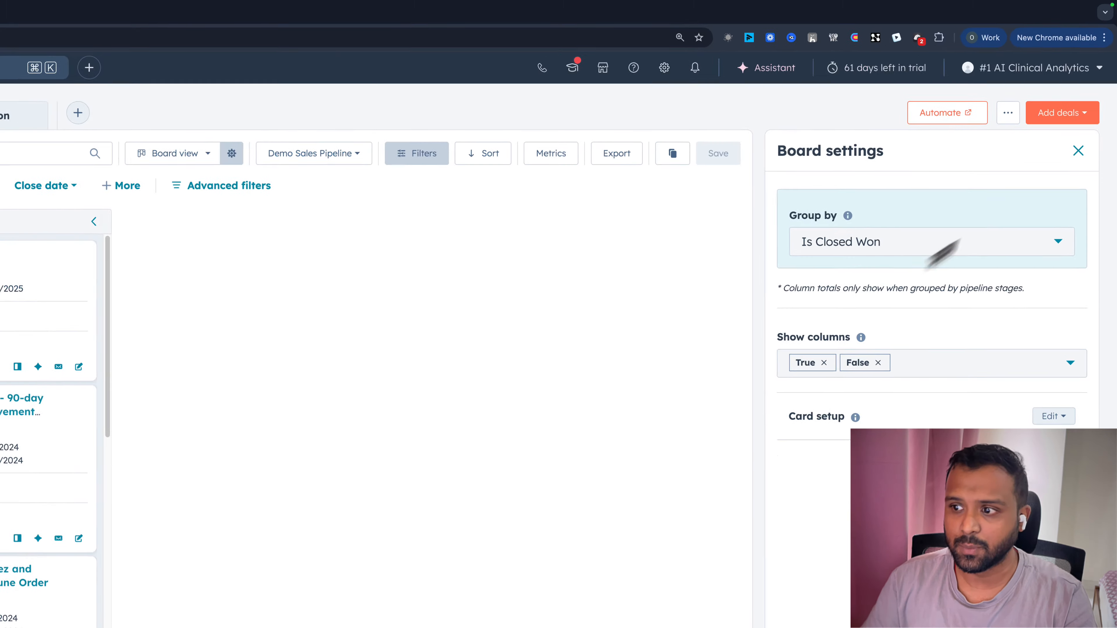
Find the Deal owner property and group the deals board by it.
{"action": "left_click", "coordinate": [977, 185]}
{"action": "type", "text": "own"}
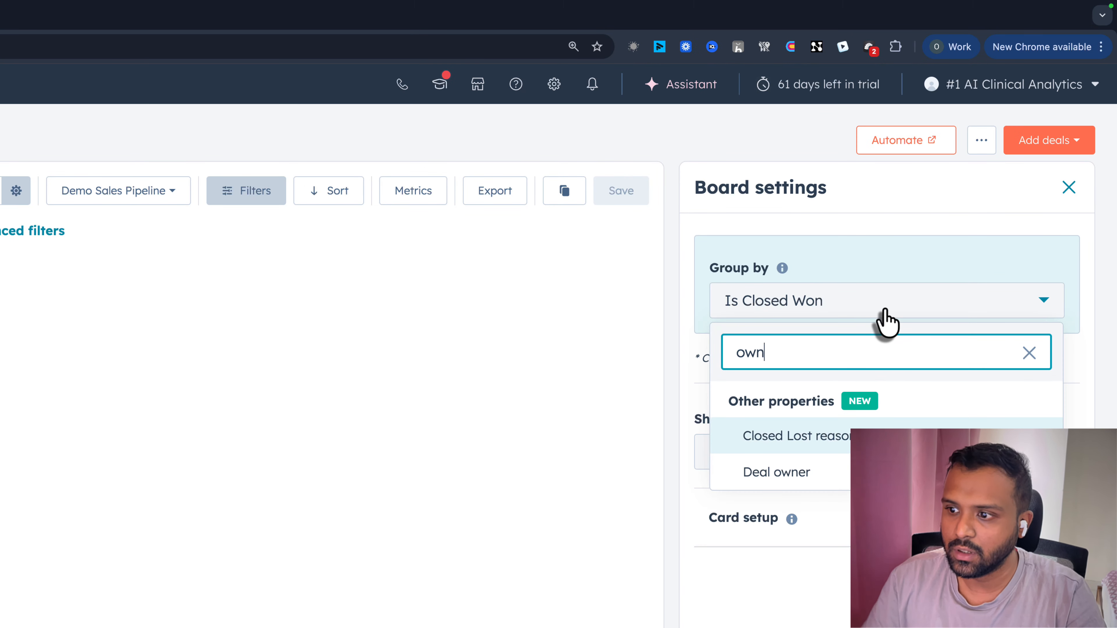
{"action": "left_click", "coordinate": [835, 479]}
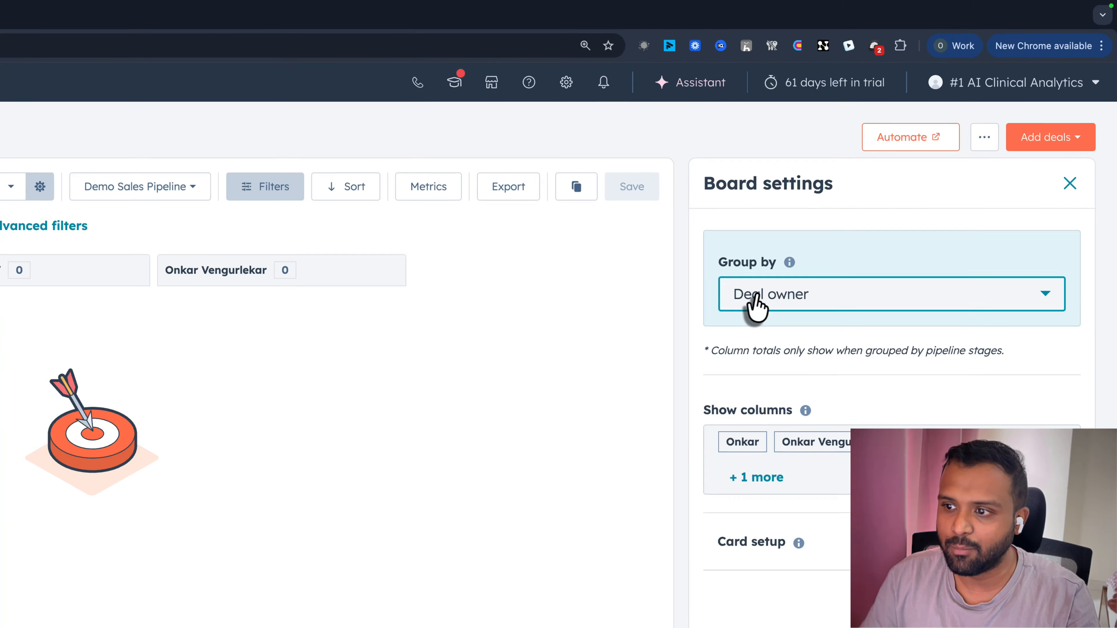
Set the deals board grouping back to Pipeline stages.
{"action": "left_click", "coordinate": [897, 181]}
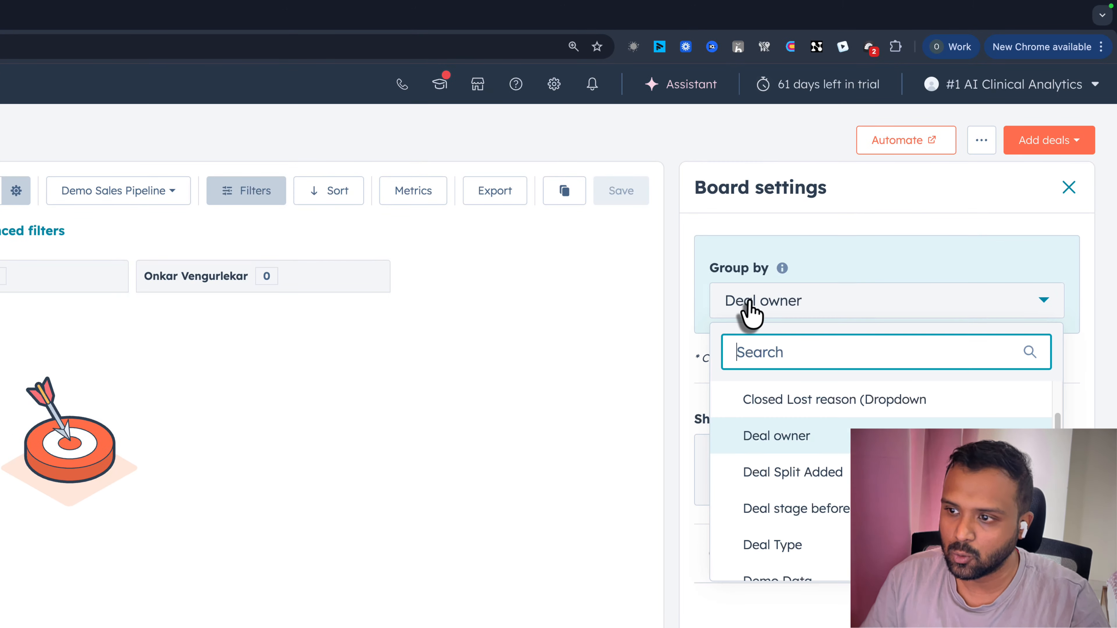
{"action": "type", "text": "pipe"}
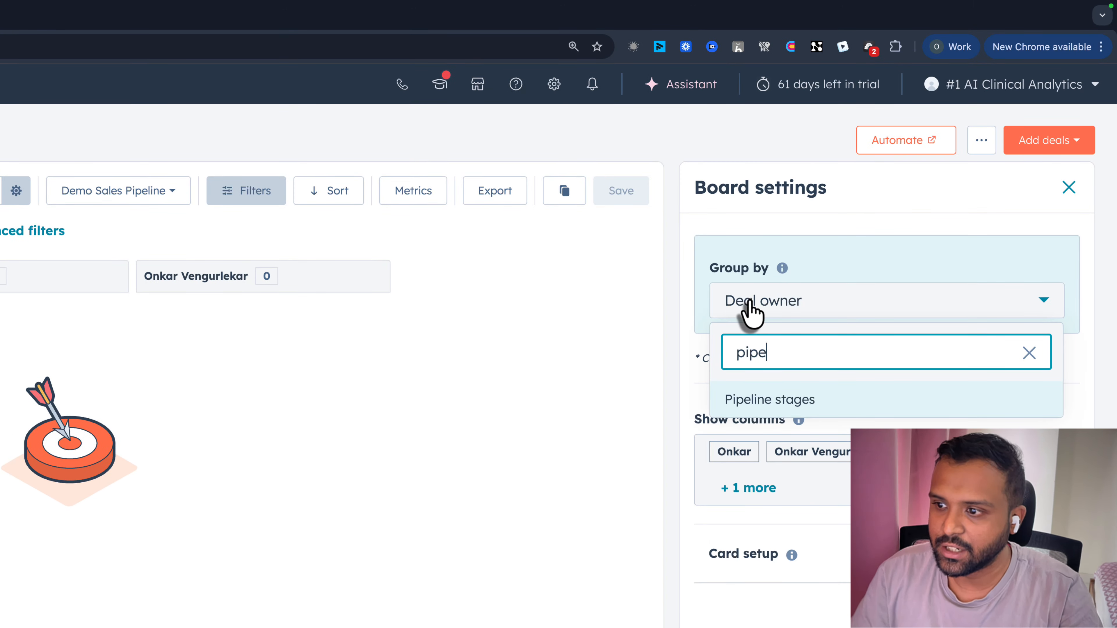
{"action": "left_click", "coordinate": [799, 401]}
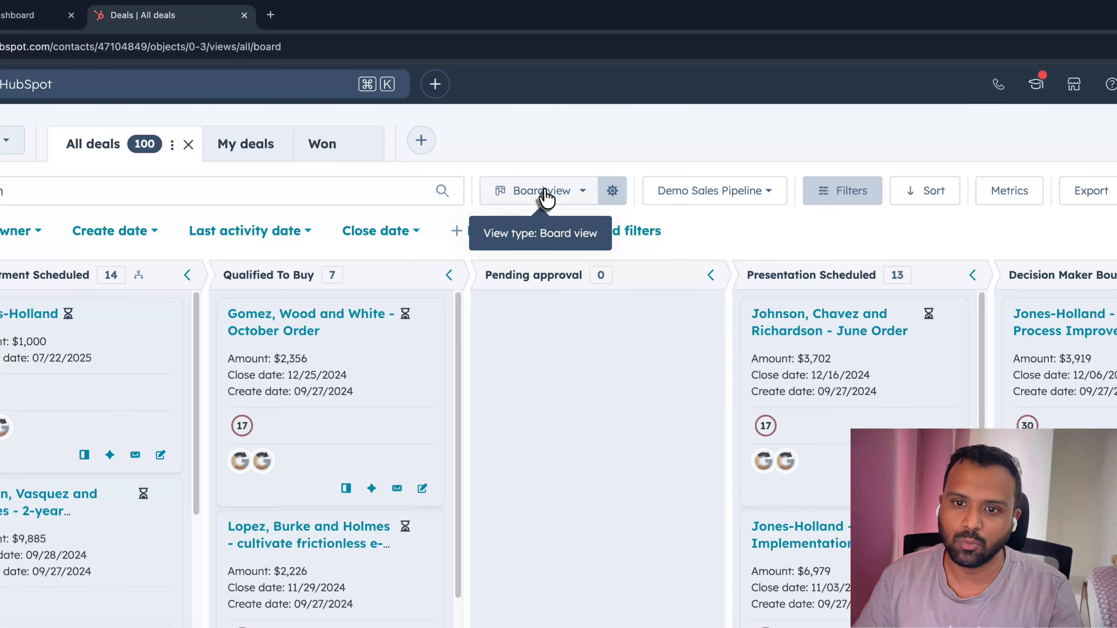
Open the deal card setup for everyone from the board settings.
{"action": "left_click", "coordinate": [417, 117]}
{"action": "left_click", "coordinate": [685, 273]}
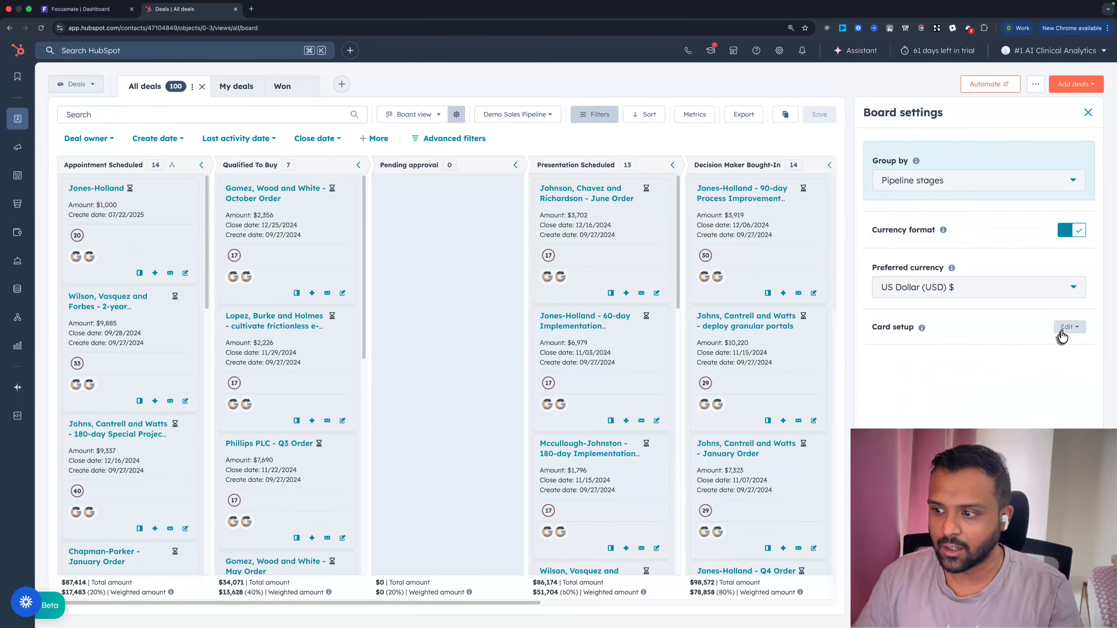
{"action": "left_click", "coordinate": [1065, 329]}
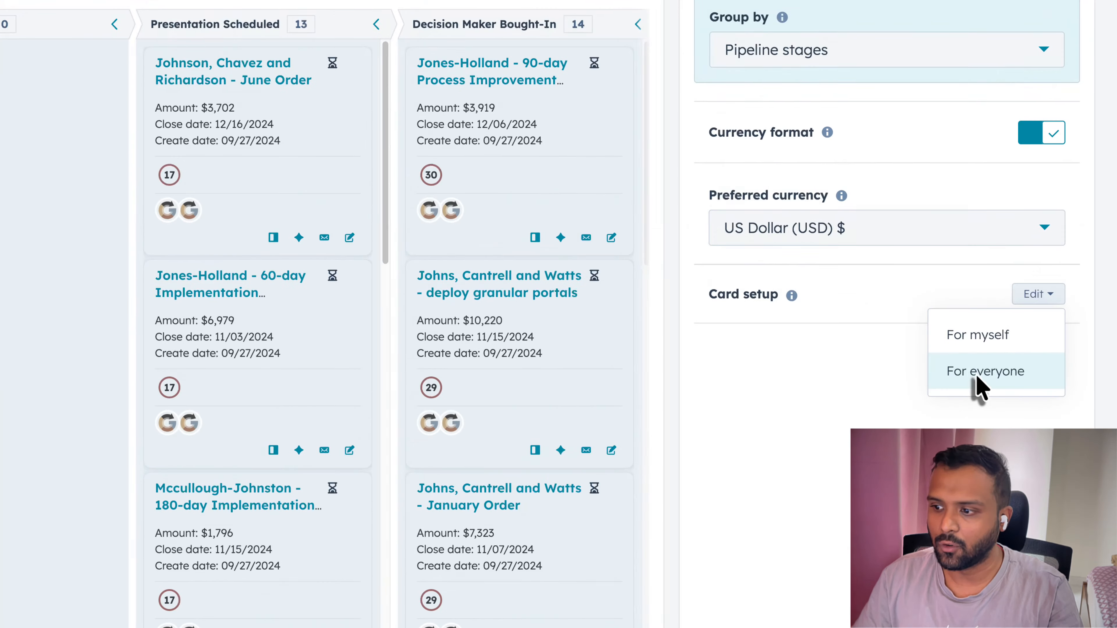
{"action": "left_click", "coordinate": [1023, 375]}
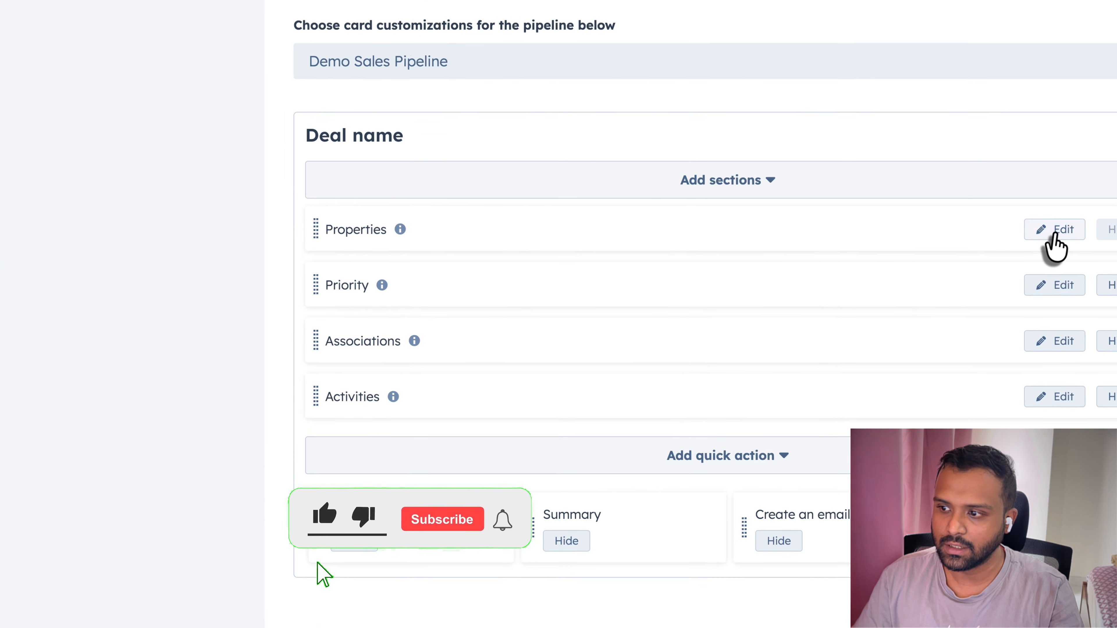
Replace Create Date with Billing Country in the deal card's properties and apply the update.
{"action": "left_click", "coordinate": [1055, 233]}
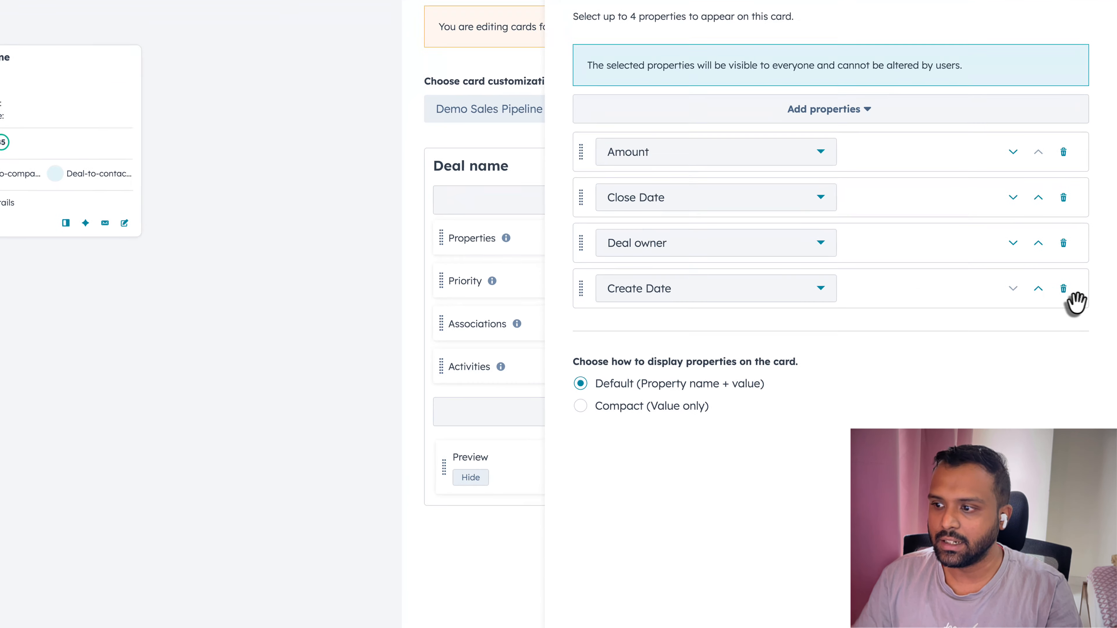
{"action": "left_click", "coordinate": [1063, 289]}
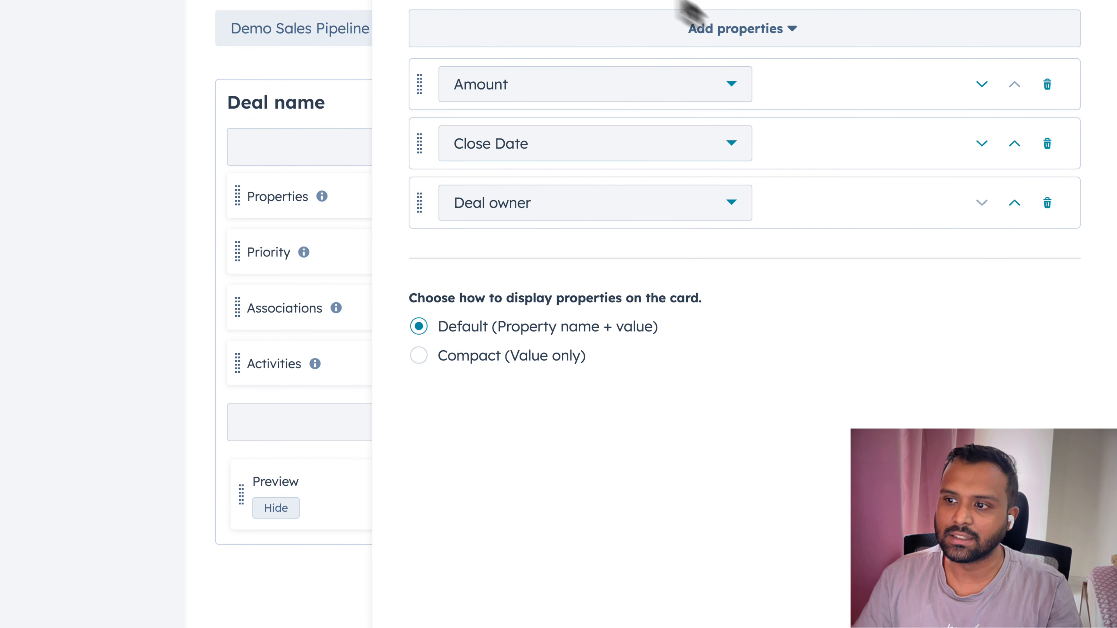
{"action": "left_click", "coordinate": [757, 31]}
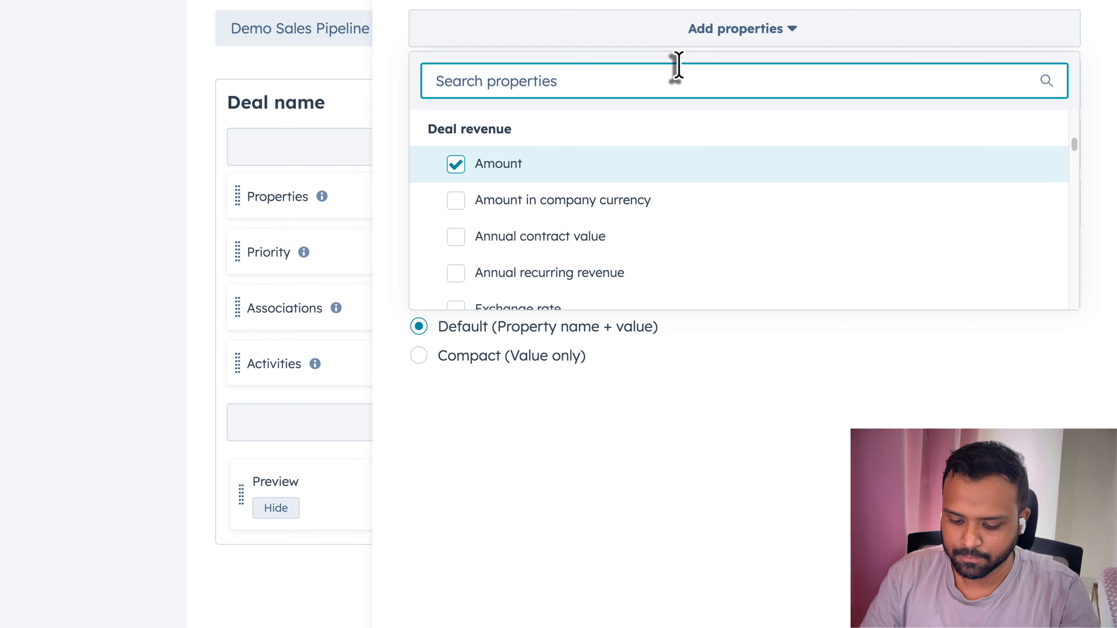
{"action": "type", "text": "b"}
{"action": "left_click", "coordinate": [523, 164]}
{"action": "left_click", "coordinate": [750, 333]}
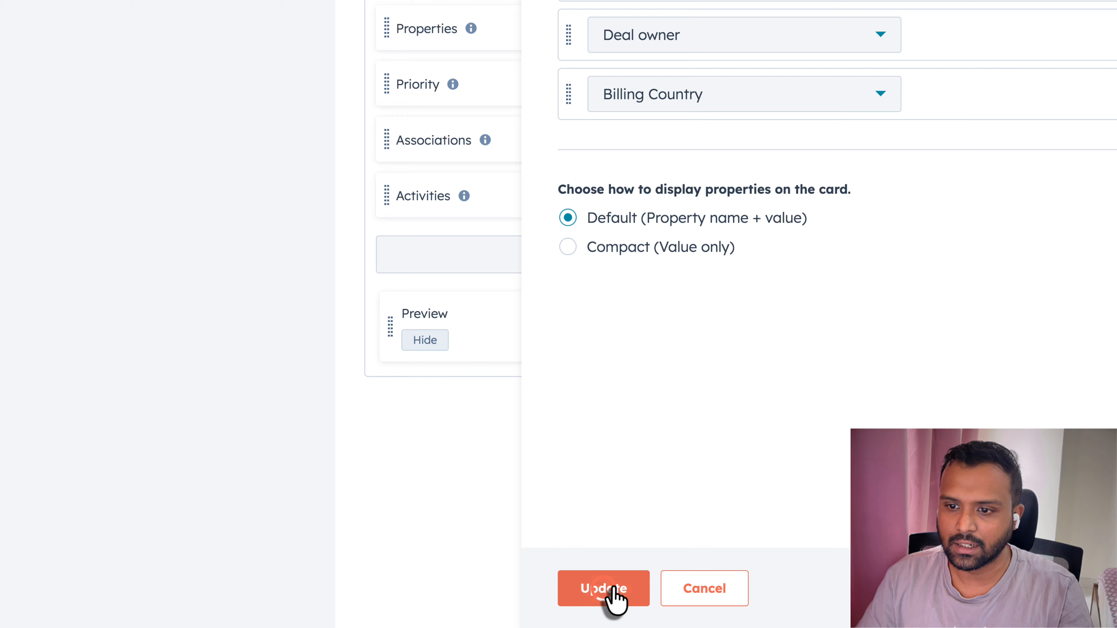
{"action": "left_click", "coordinate": [612, 599]}
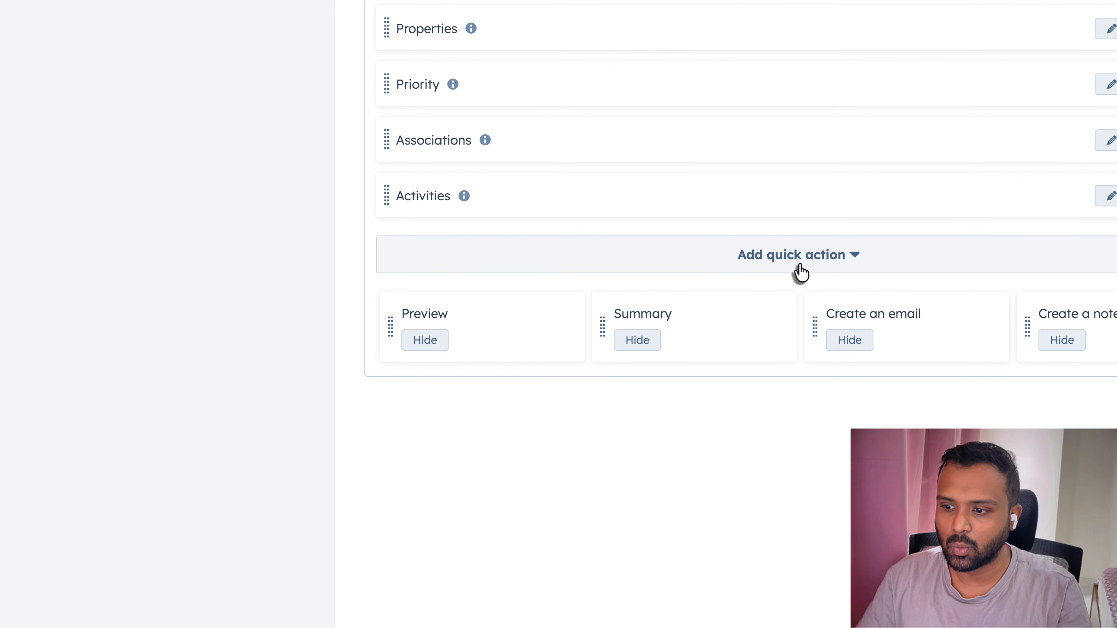
Hide the card's Summary quick action and add Create a task in its place.
{"action": "left_click", "coordinate": [800, 273]}
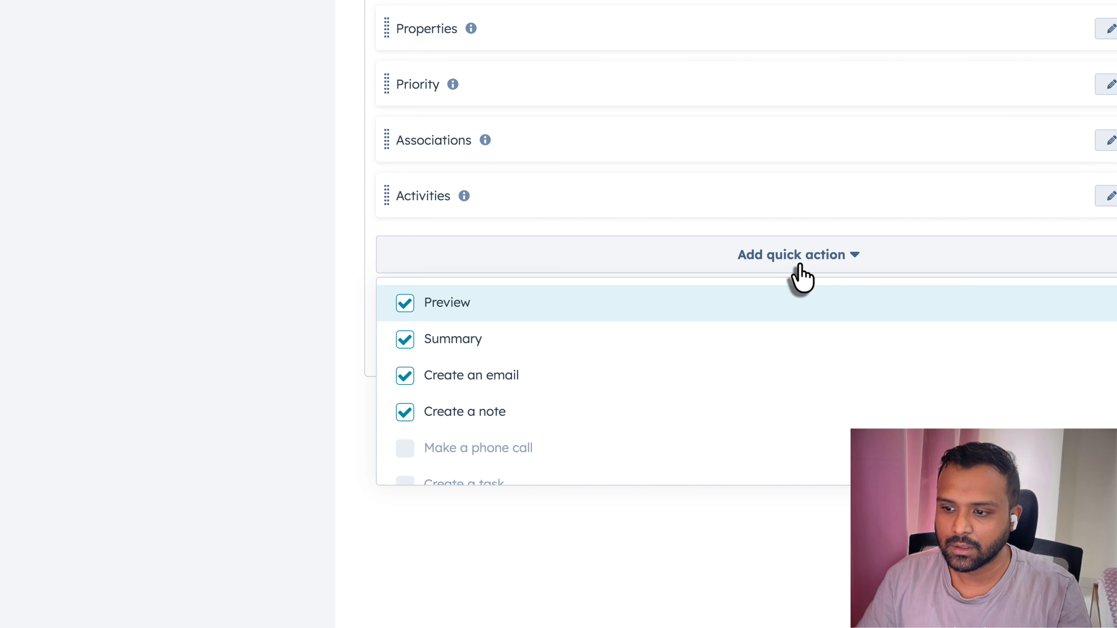
{"action": "left_click", "coordinate": [800, 275]}
{"action": "left_click", "coordinate": [640, 341]}
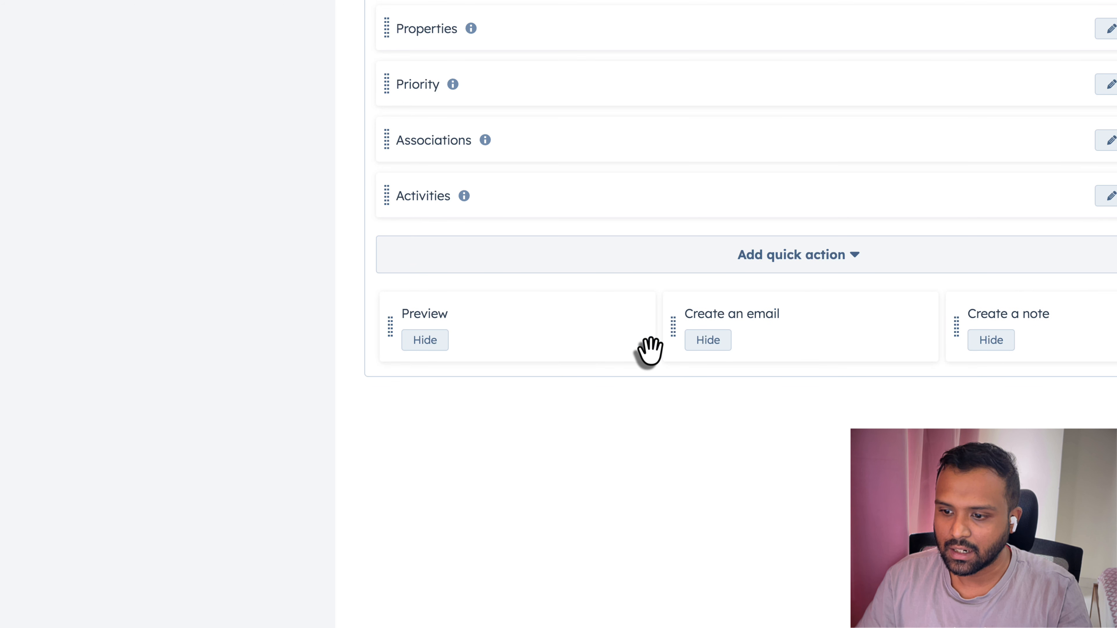
{"action": "left_click", "coordinate": [767, 264]}
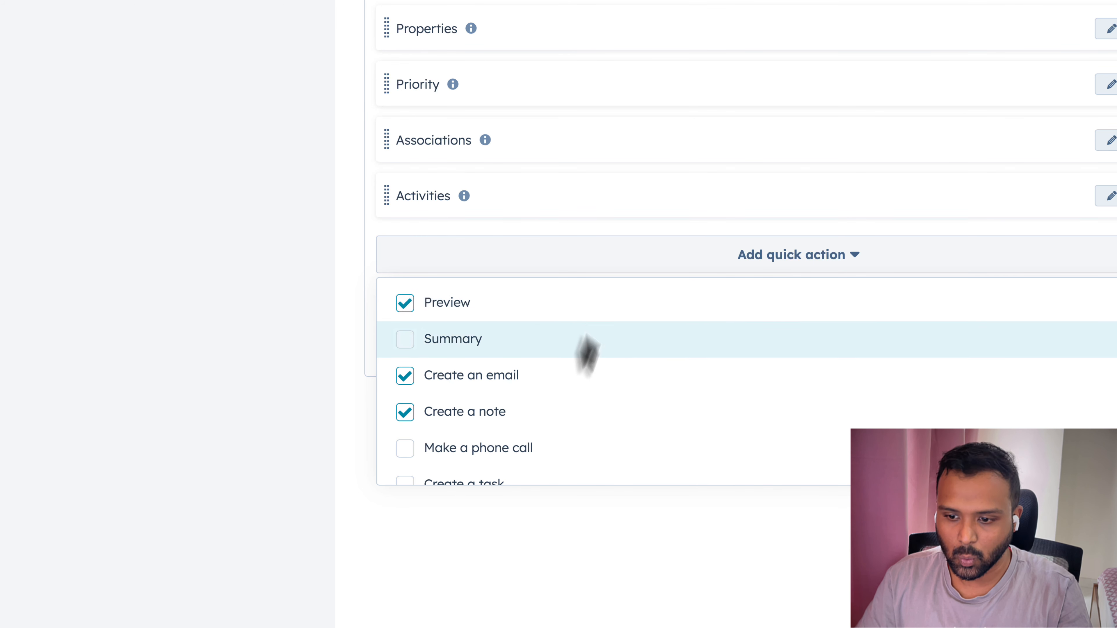
{"action": "scroll", "coordinate": [539, 416], "scroll_direction": "down", "scroll_amount": 1}
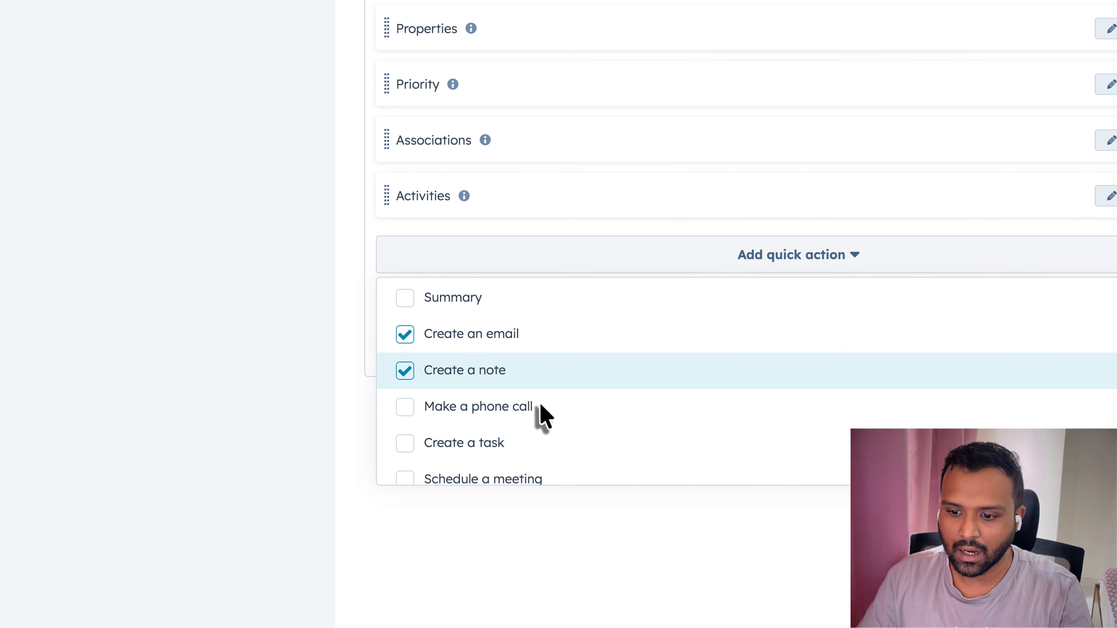
{"action": "left_click", "coordinate": [404, 444]}
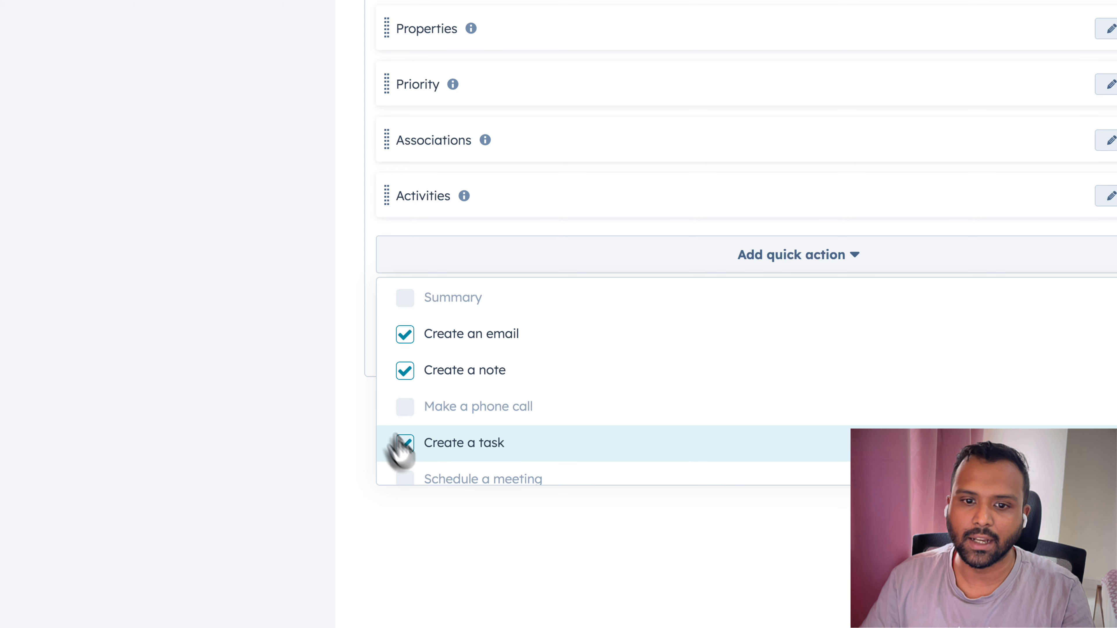
{"action": "left_click", "coordinate": [354, 506]}
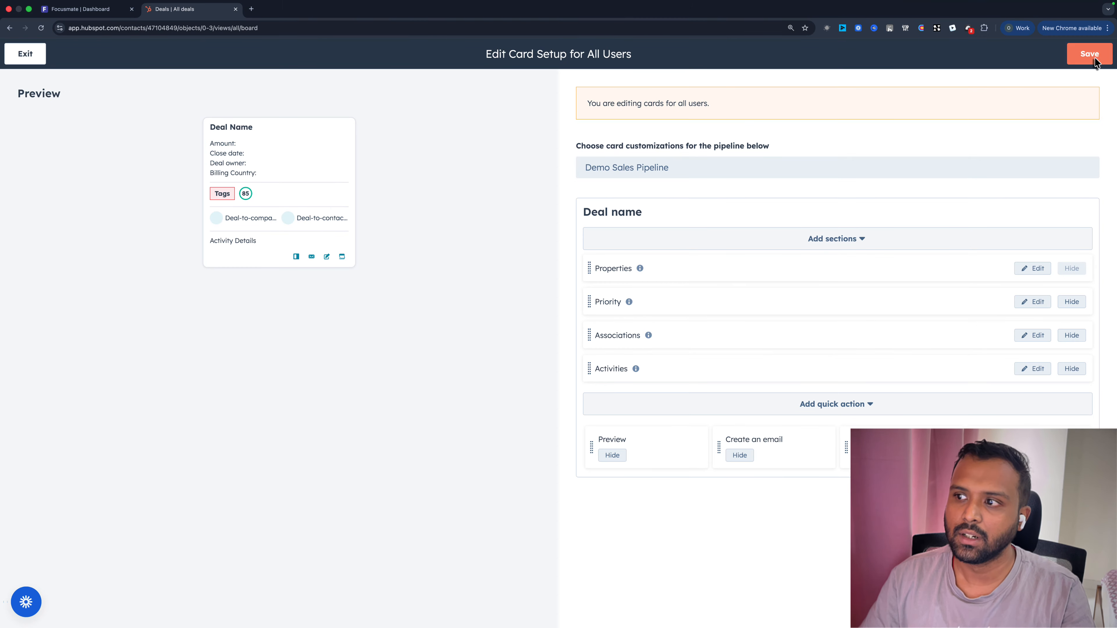
Save the card setup for all users and close the board settings to review the deals board.
{"action": "left_click", "coordinate": [1090, 55]}
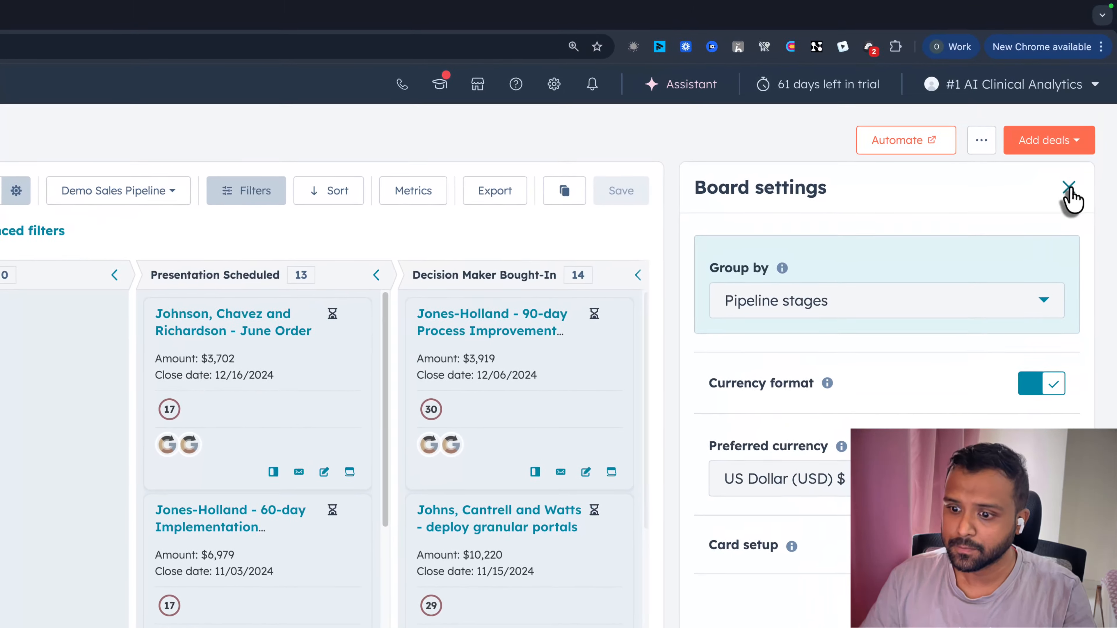
{"action": "left_click", "coordinate": [1087, 113]}
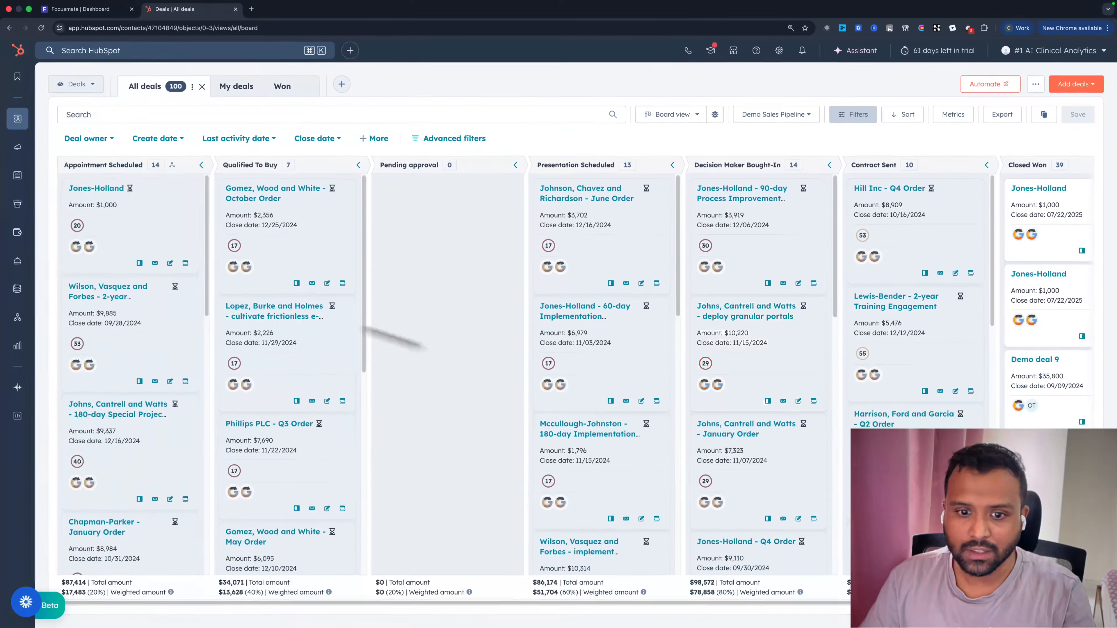
{"action": "scroll", "coordinate": [246, 361], "scroll_direction": "down", "scroll_amount": 2}
{"action": "scroll", "coordinate": [271, 348], "scroll_direction": "up", "scroll_amount": 2}
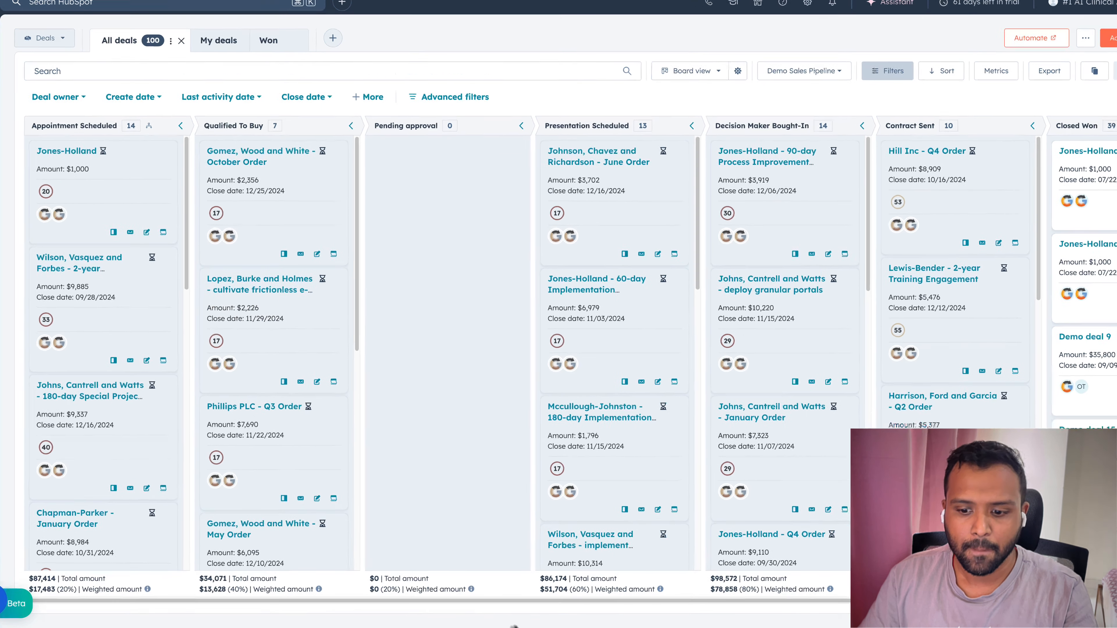
{"action": "scroll", "coordinate": [559, 264], "scroll_direction": "right", "scroll_amount": 3}
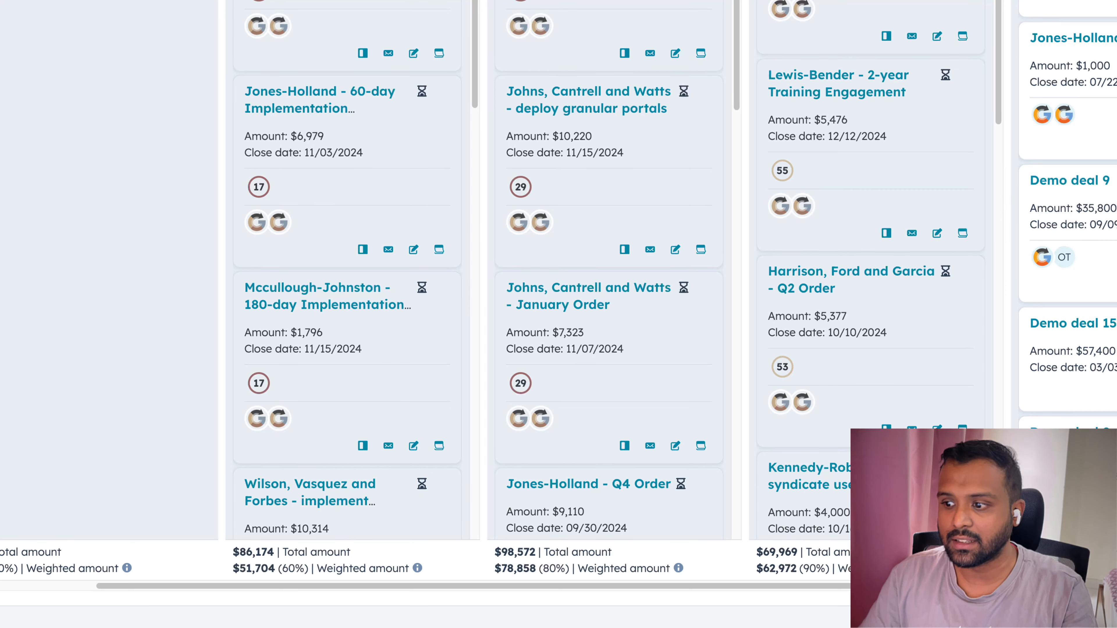